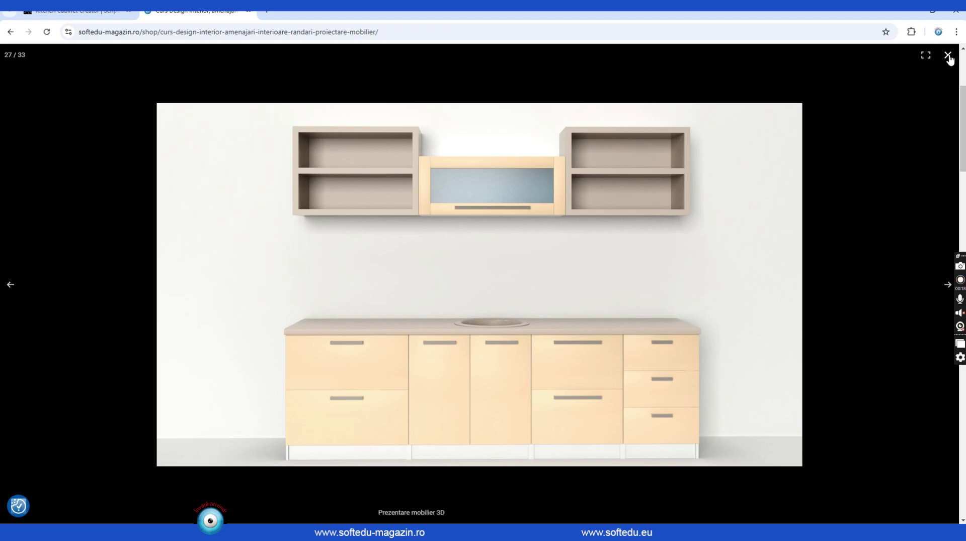
# Browse the furniture renders in the interior design course page's image gallery, including the bookcase and kitchen cabinet pictures.
pyautogui.click(948, 55)
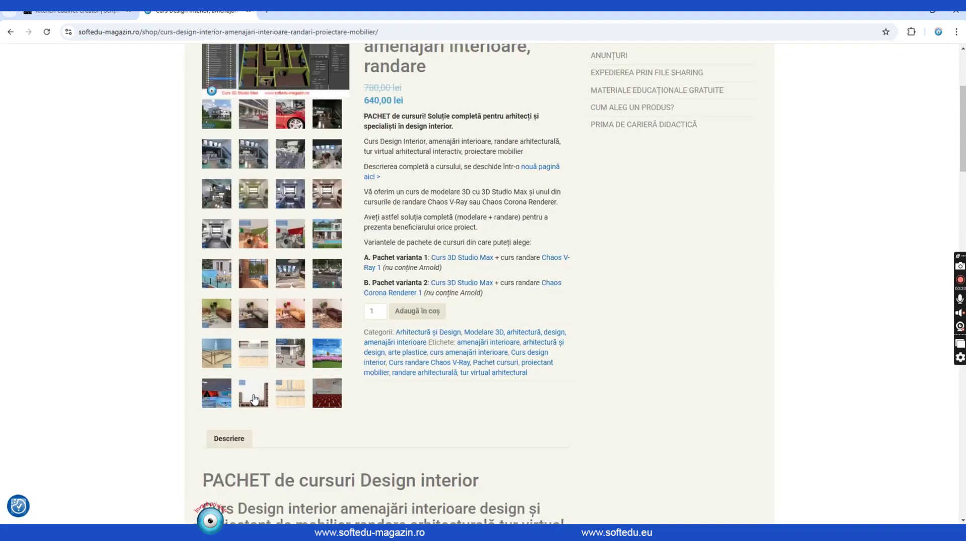
pyautogui.click(253, 399)
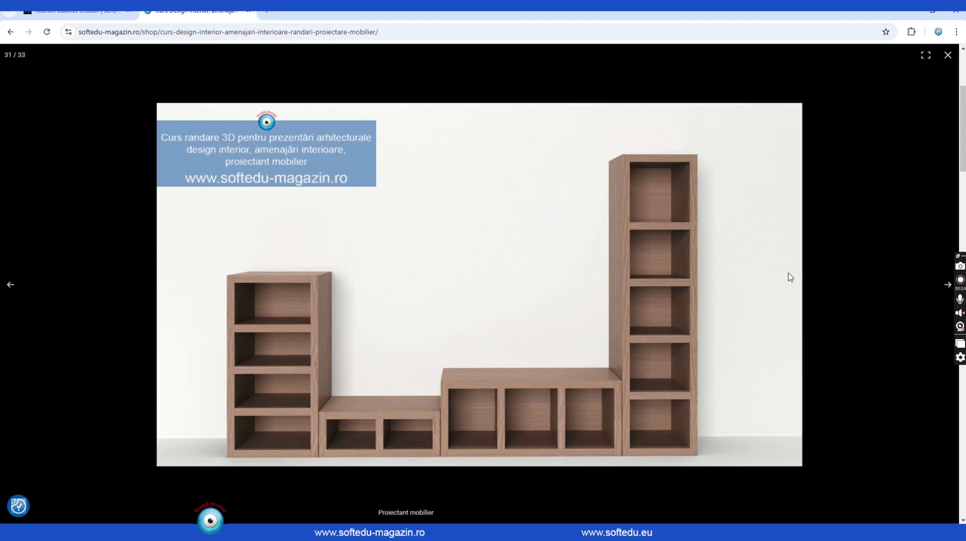
pyautogui.press('Right')
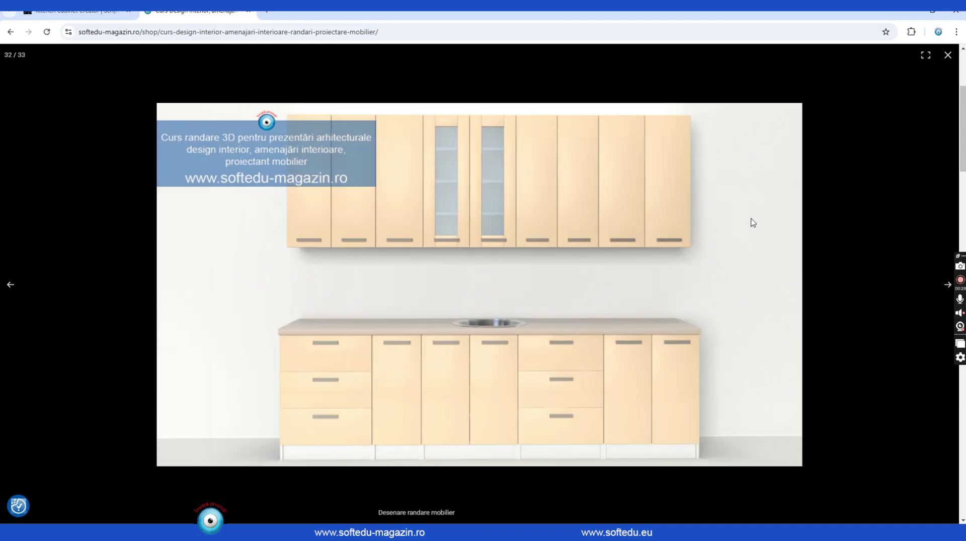
pyautogui.click(948, 55)
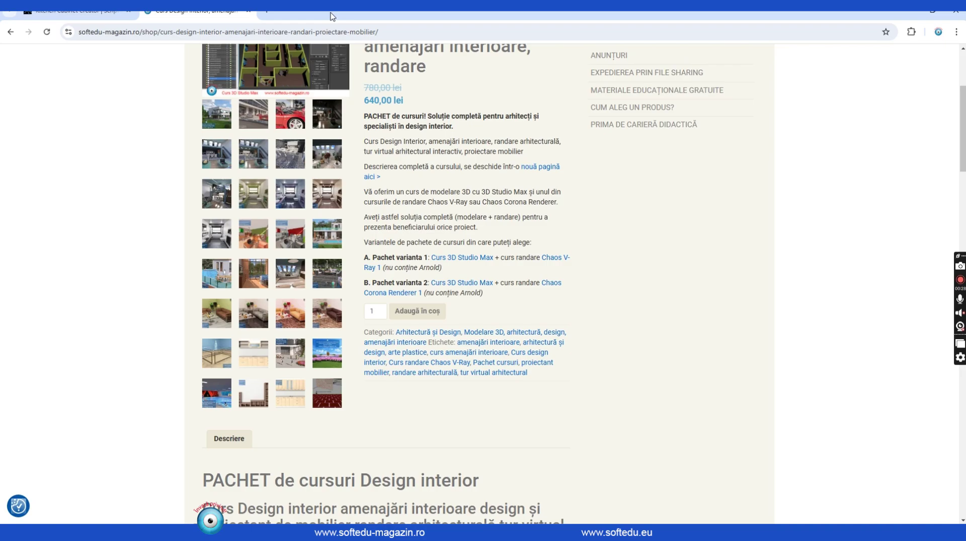
# Review the Kitchen Cabinet Creator script page on ScriptSpot, highlighting its title and reading through the description.
pyautogui.click(72, 11)
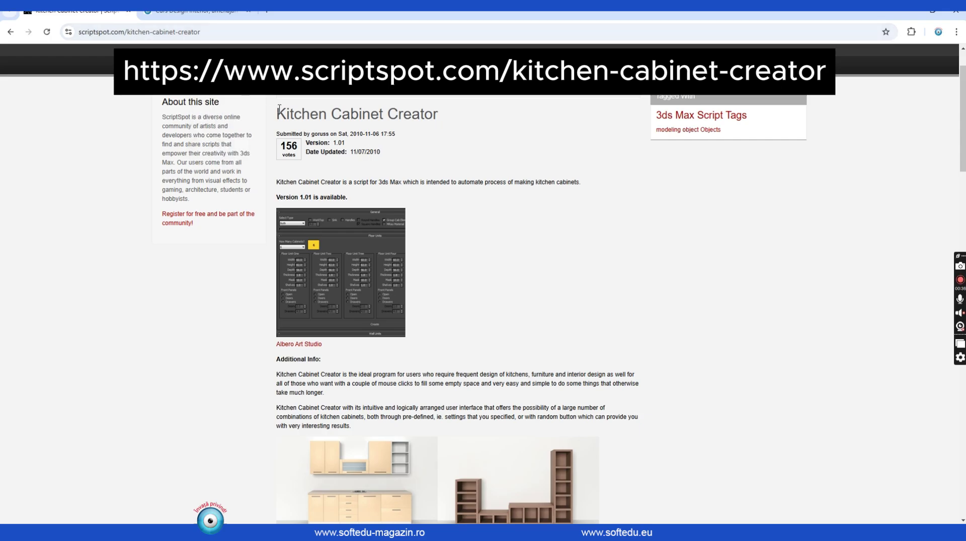
pyautogui.moveTo(277, 114); pyautogui.dragTo(456, 118)
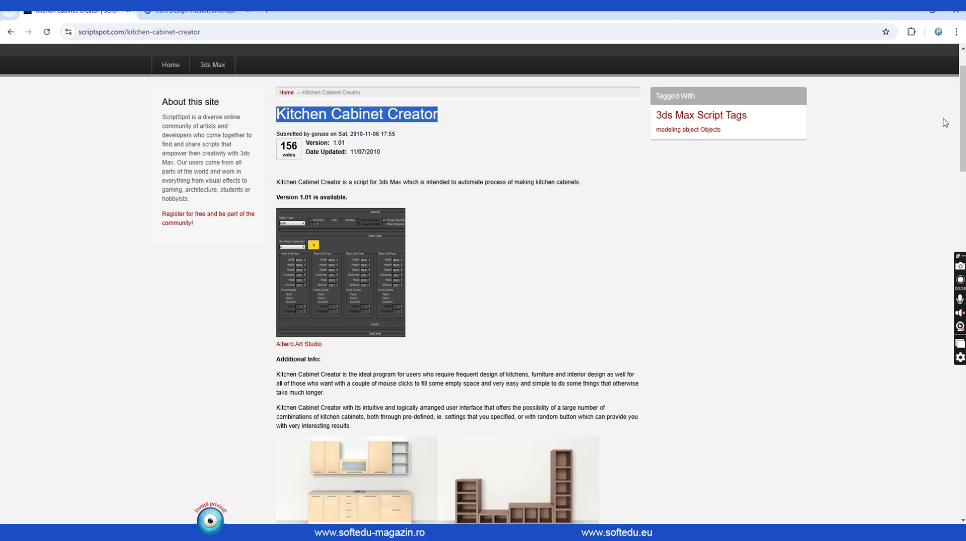
pyautogui.moveTo(961, 124); pyautogui.dragTo(959, 231)
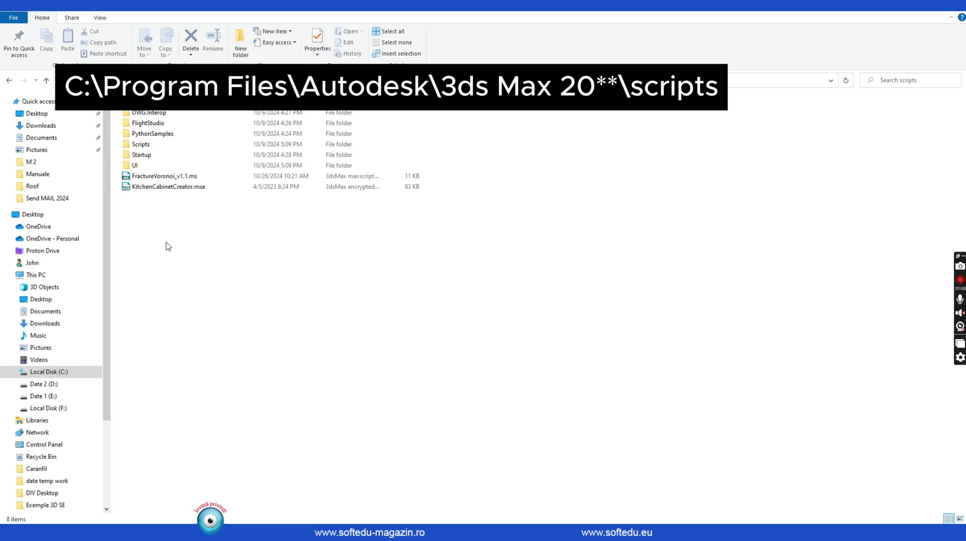
# Locate KitchenCabinetCreator.mse in the 3ds Max scripts folder and run it in 3ds Max.
pyautogui.click(146, 177)
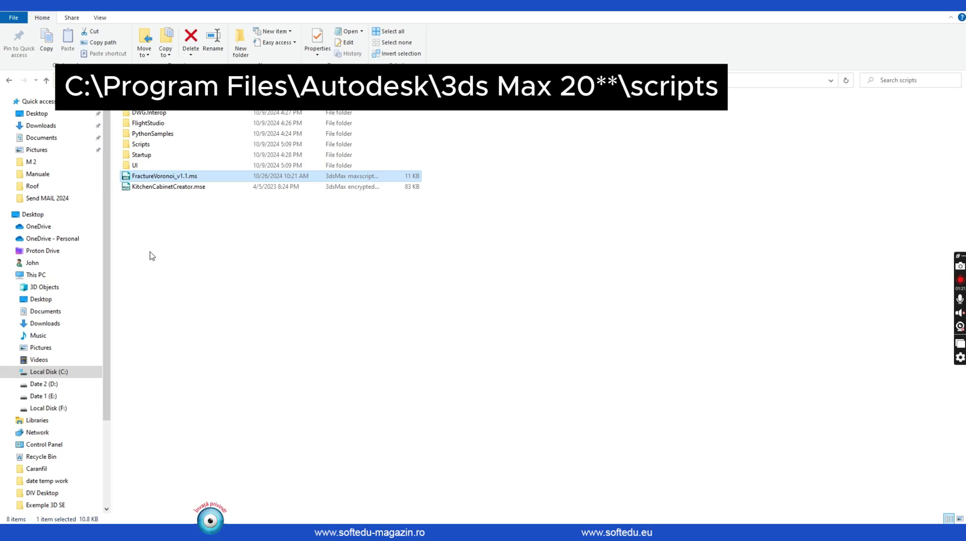
pyautogui.click(166, 187)
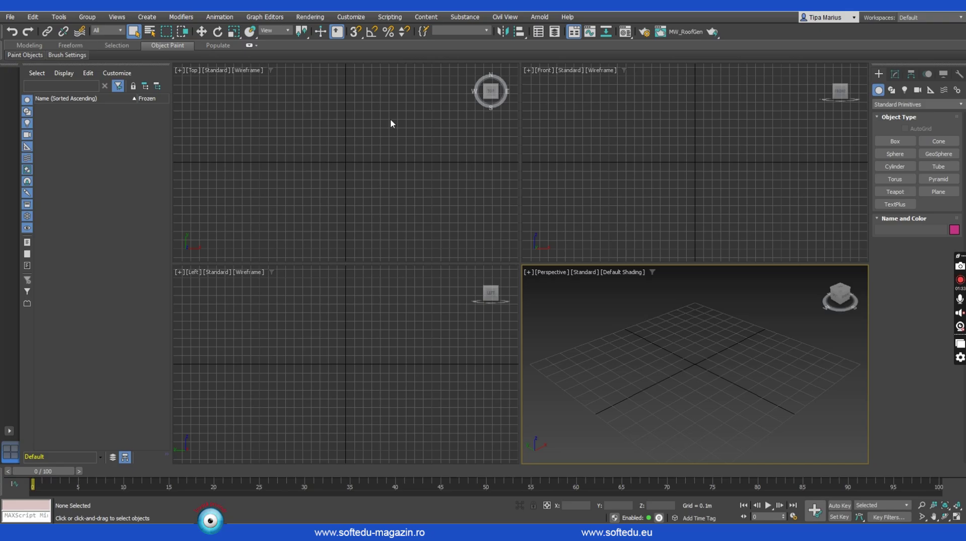
pyautogui.click(391, 17)
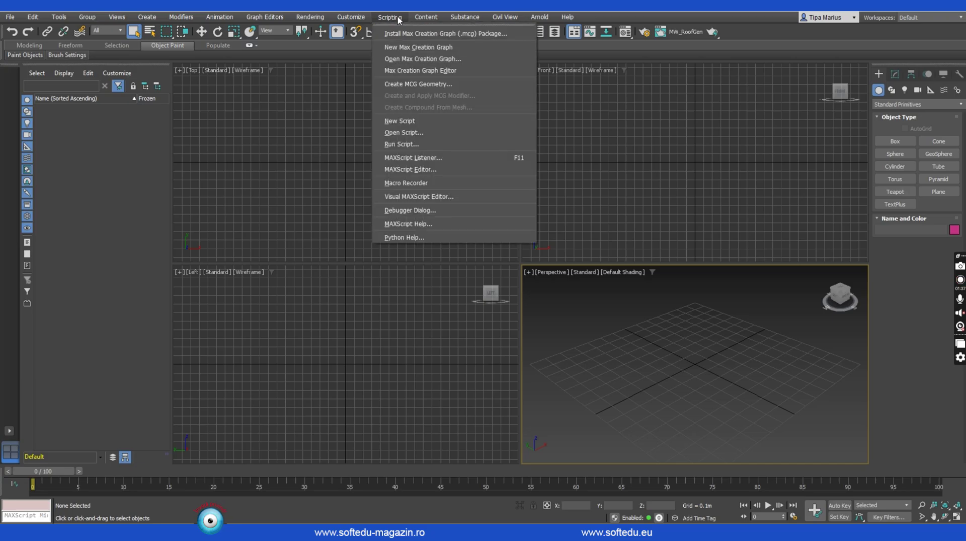
pyautogui.click(399, 146)
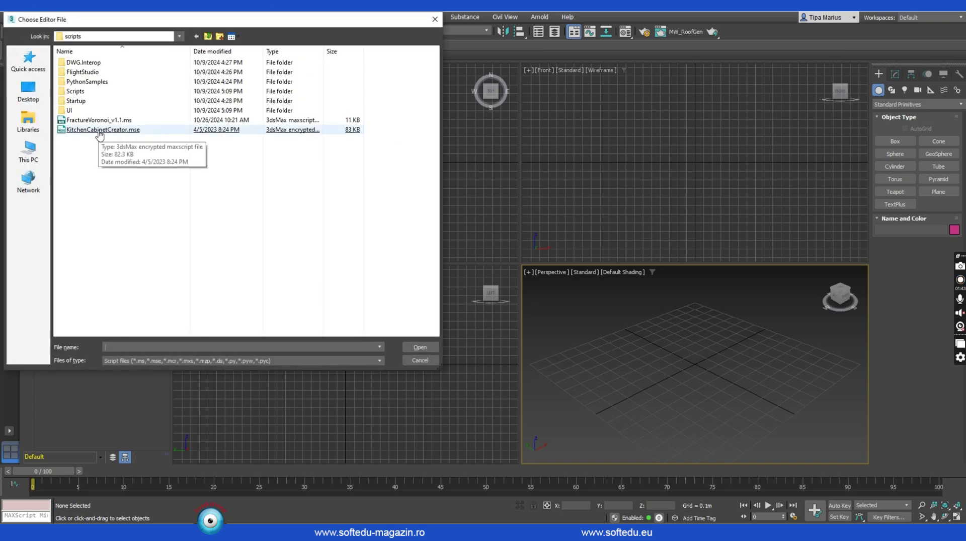
pyautogui.doubleClick(99, 131)
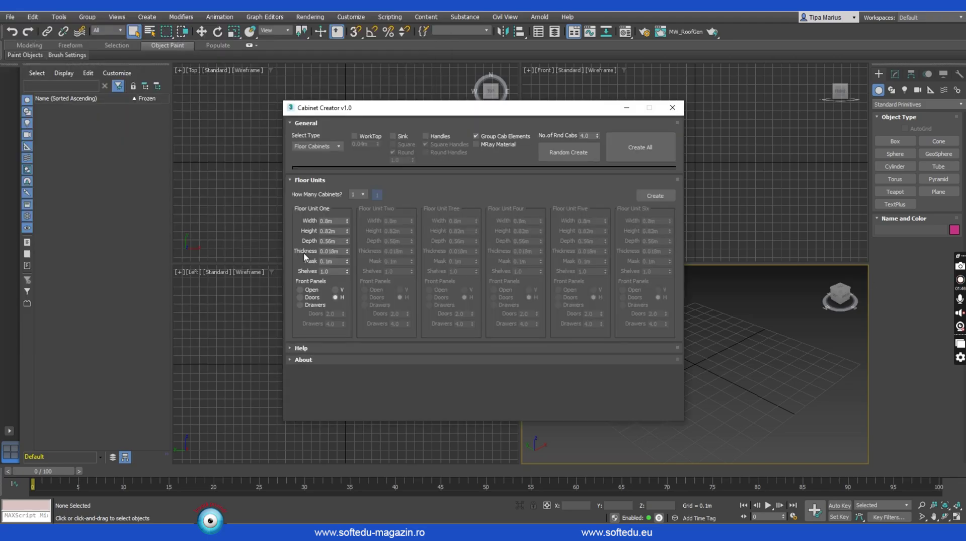
pyautogui.moveTo(385, 113); pyautogui.dragTo(278, 79)
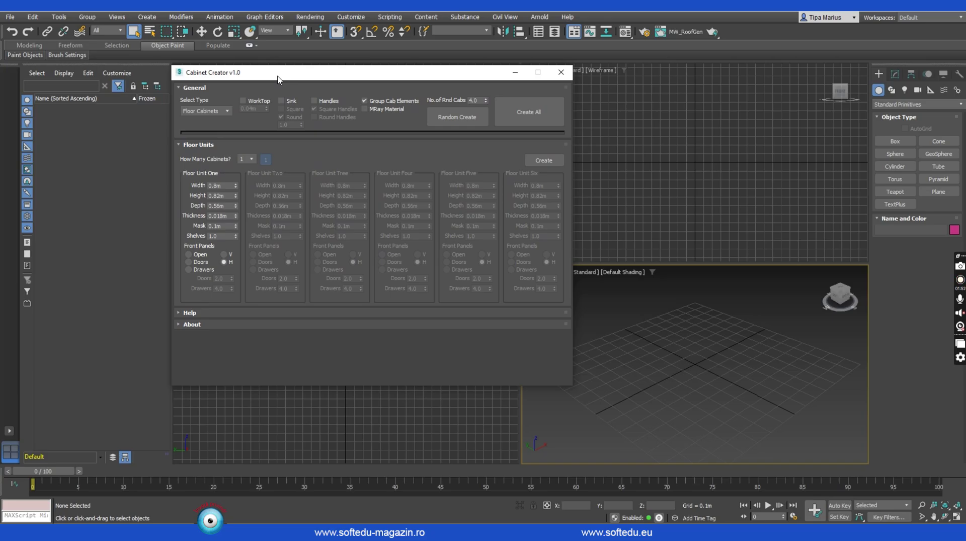
# Set the cabinet type in Cabinet Creator to Both, covering floor and wall cabinets.
pyautogui.click(221, 112)
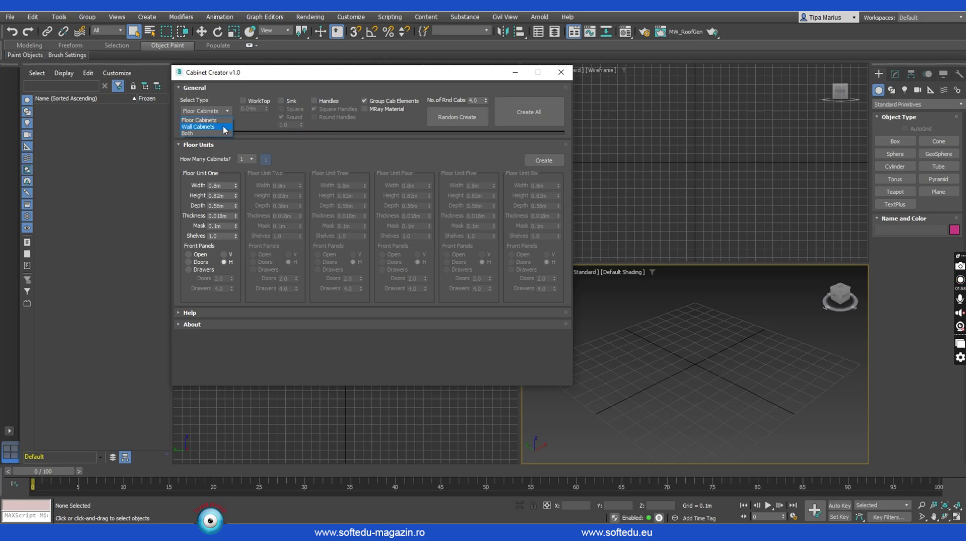
pyautogui.click(224, 127)
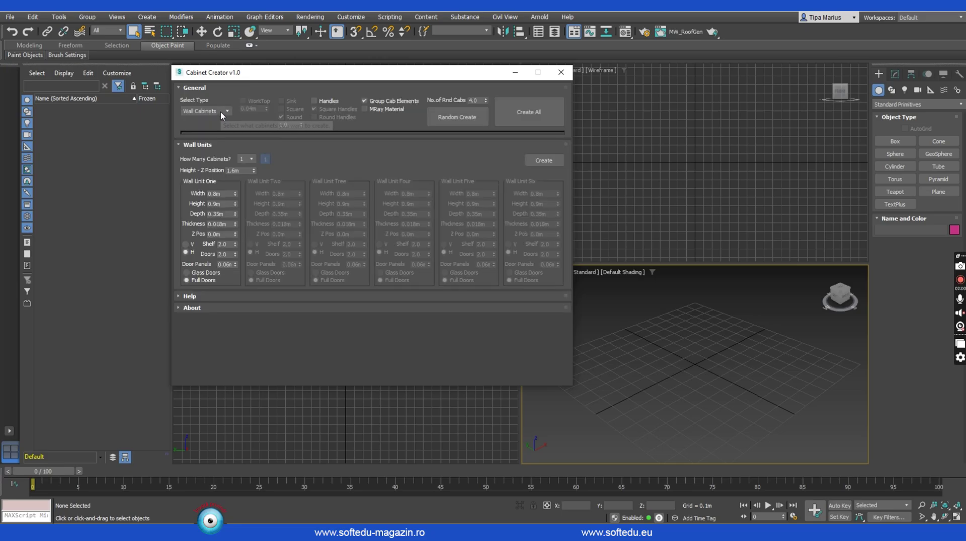
pyautogui.click(221, 111)
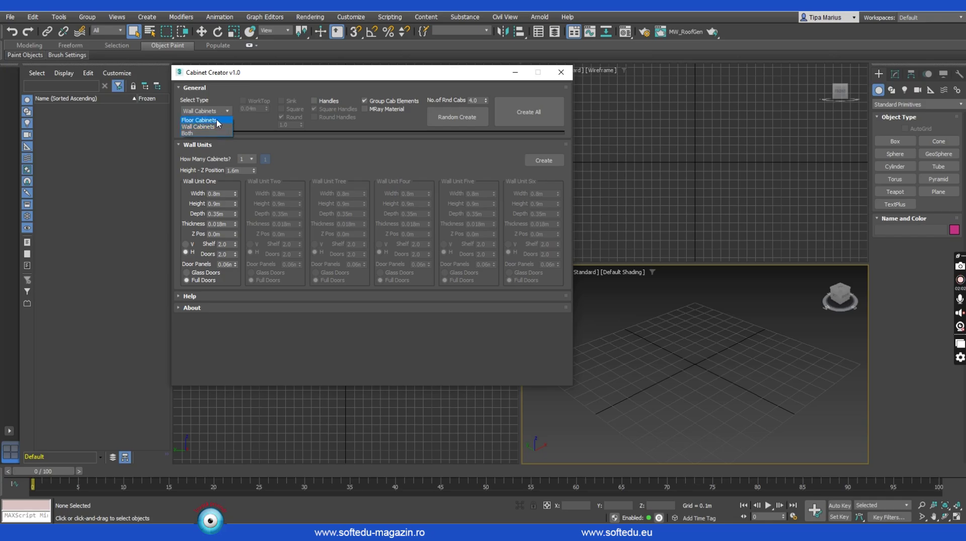
pyautogui.click(217, 120)
pyautogui.click(220, 111)
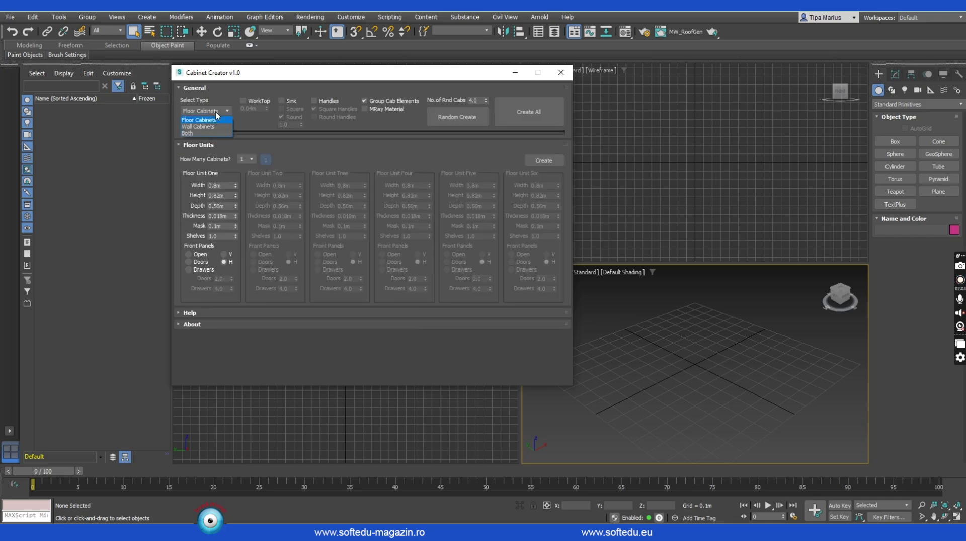
pyautogui.click(188, 133)
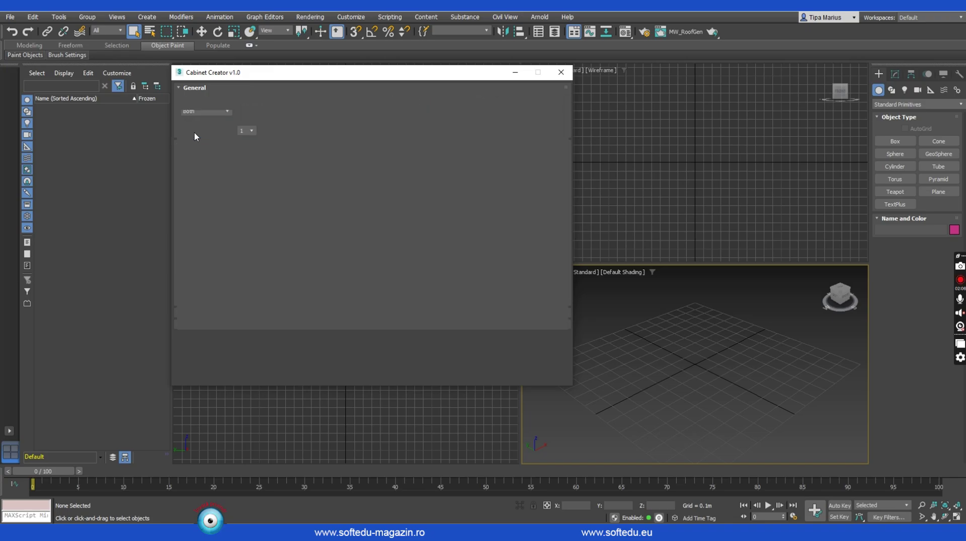
# Include a worktop with a square sink and add square handles to the cabinets.
pyautogui.click(280, 102)
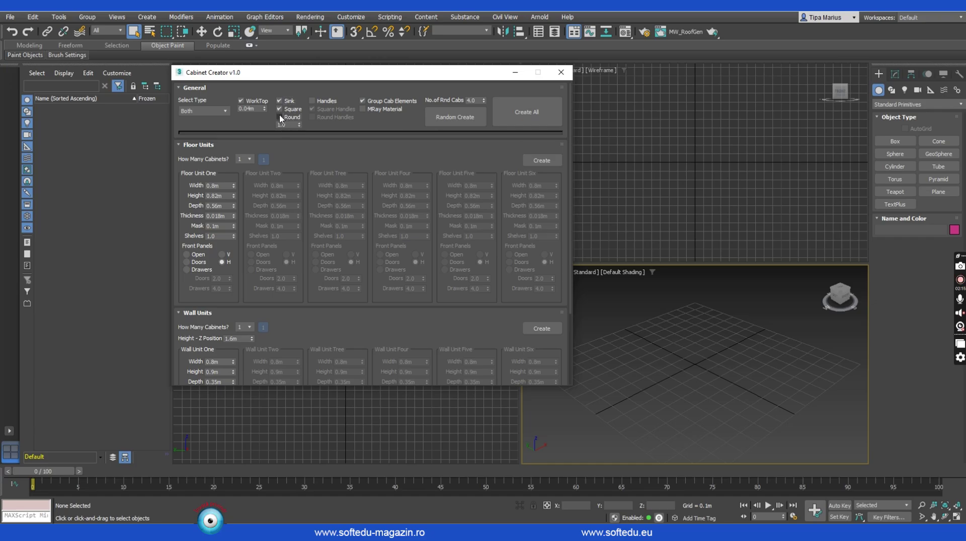
pyautogui.click(298, 111)
pyautogui.click(312, 101)
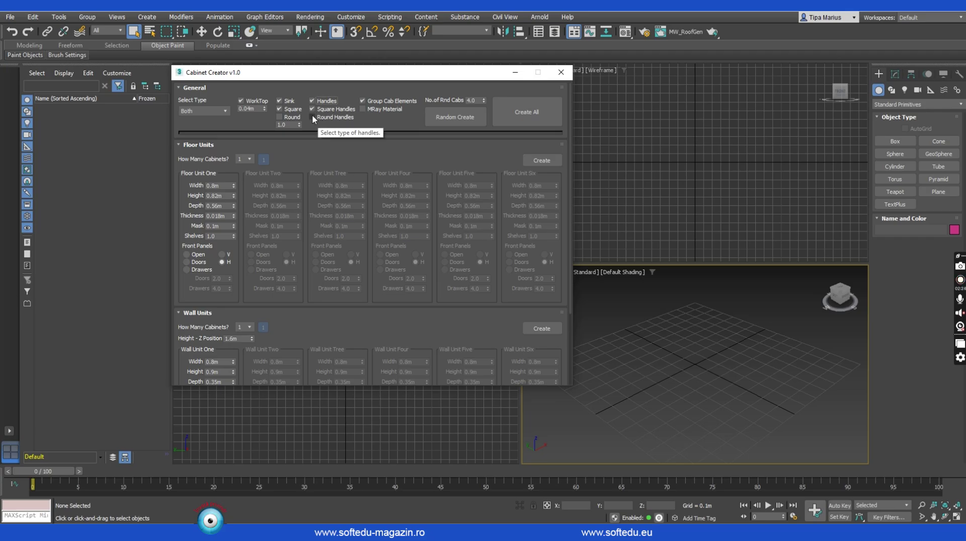
pyautogui.doubleClick(473, 103)
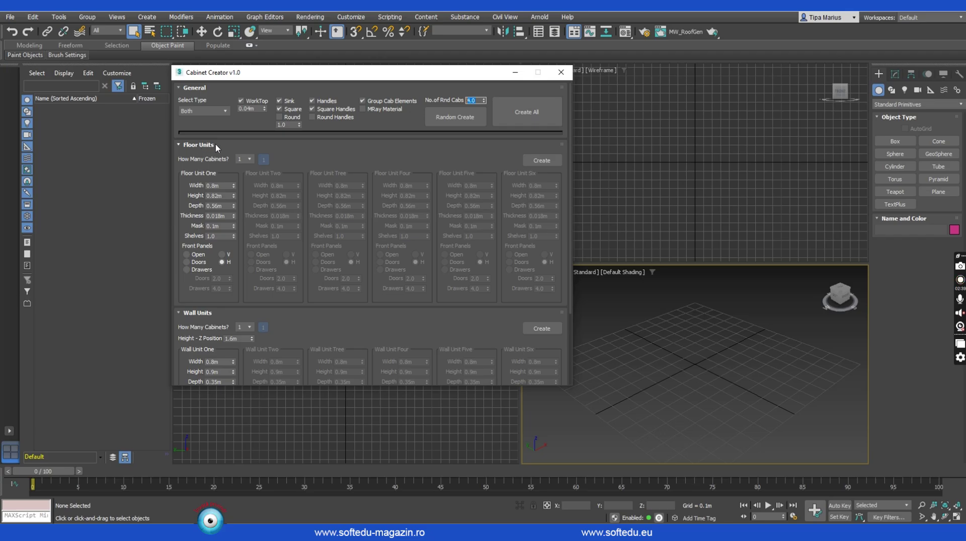
pyautogui.doubleClick(215, 185)
pyautogui.doubleClick(215, 195)
pyautogui.doubleClick(221, 205)
pyautogui.click(294, 159)
# Set the number of floor cabinets to 4.
pyautogui.click(251, 159)
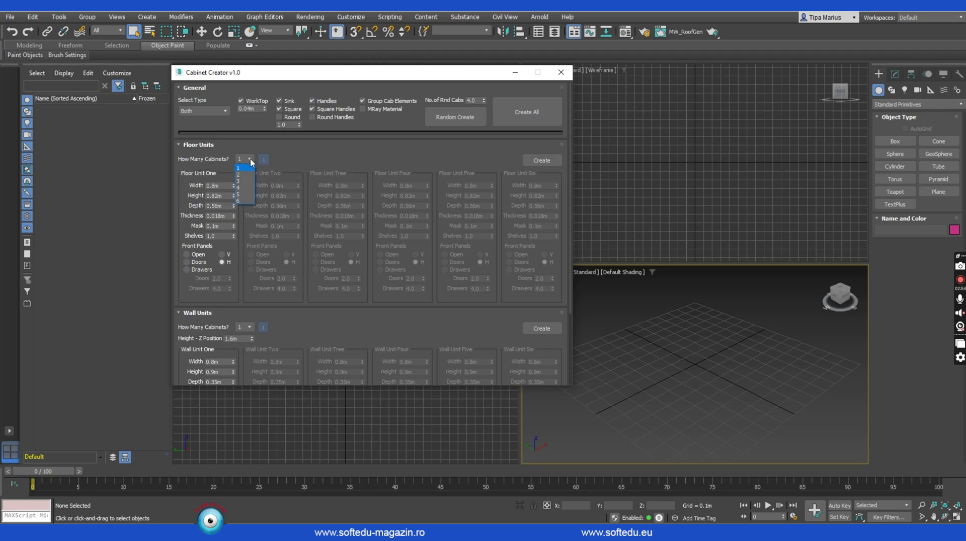
pyautogui.click(246, 187)
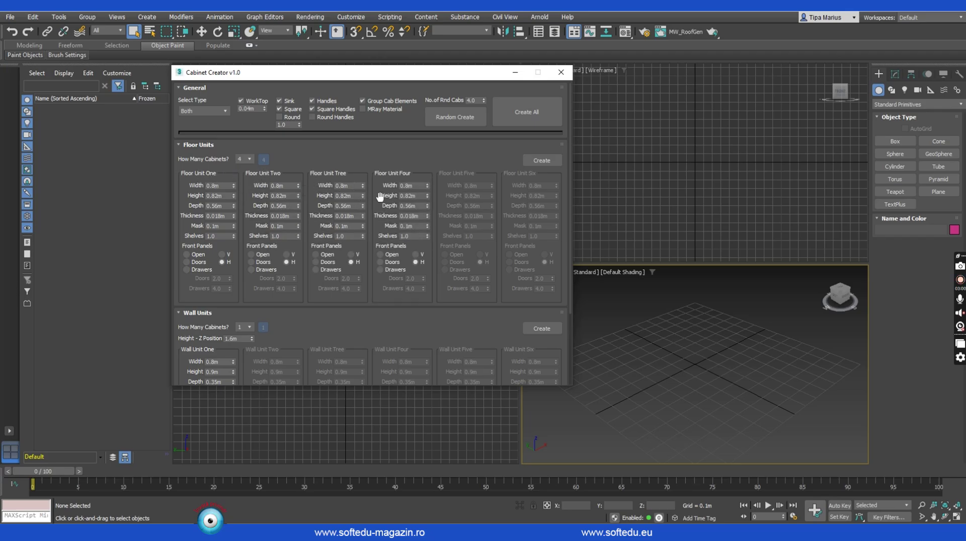
pyautogui.click(250, 160)
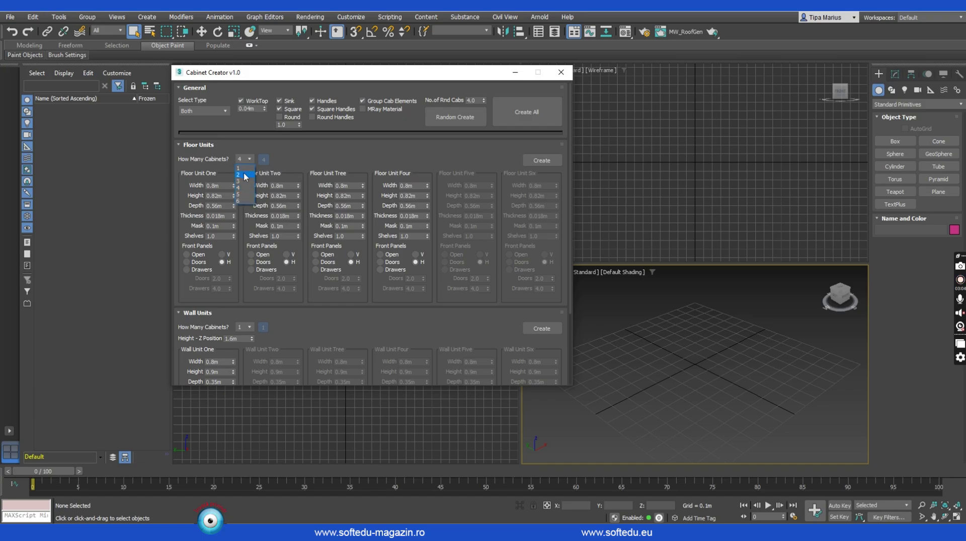
pyautogui.click(245, 175)
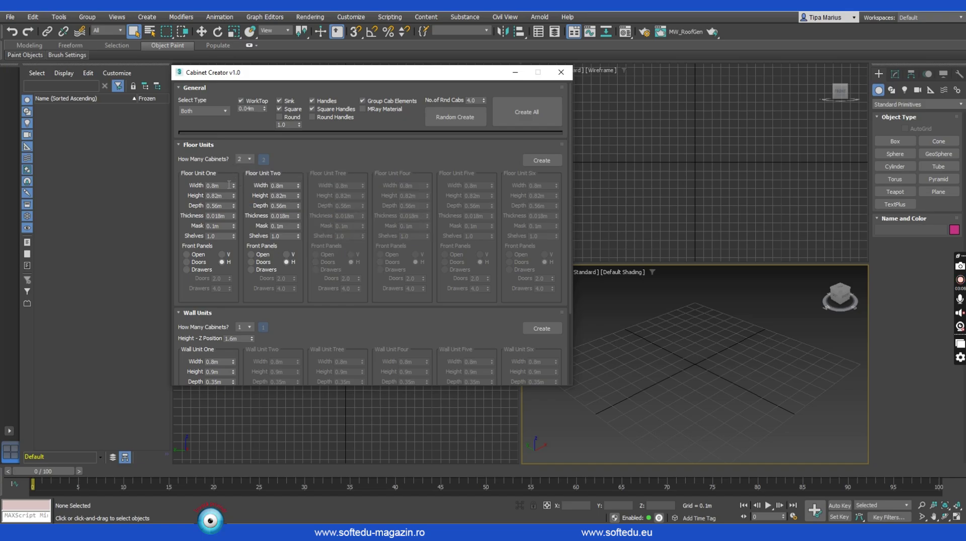
pyautogui.click(250, 160)
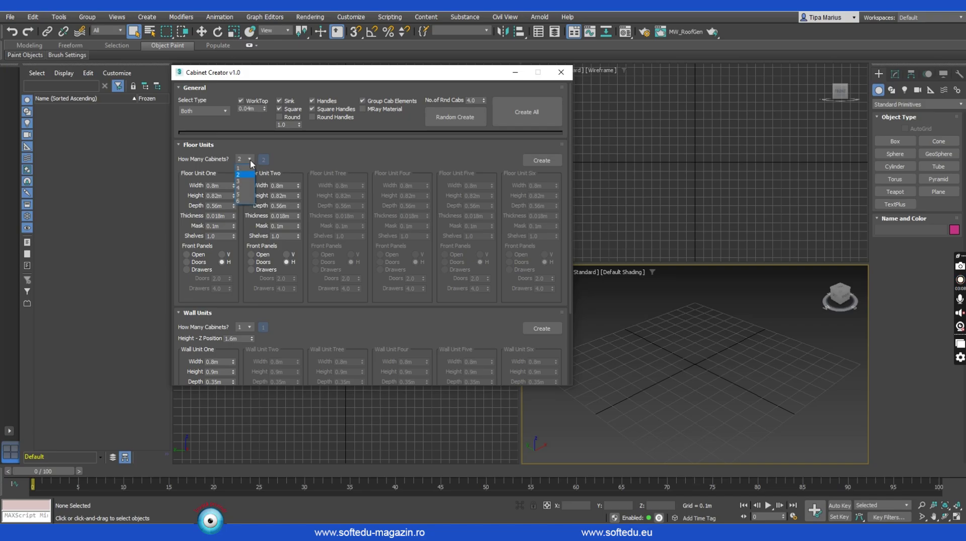
pyautogui.click(240, 187)
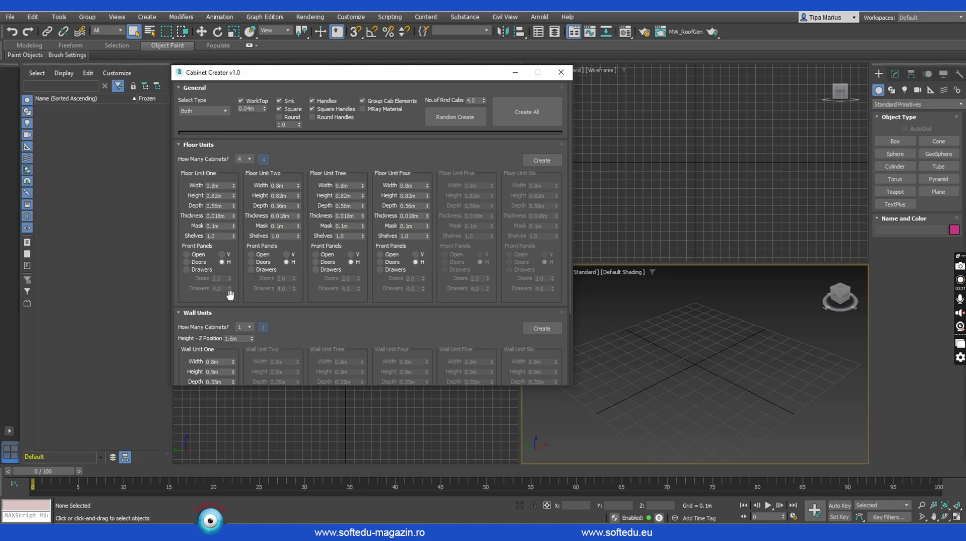
# Set the number of wall cabinets to 4 and choose glass doors for wall units one and four.
pyautogui.scroll(-1, 227, 258)
pyautogui.scroll(-5, 227, 259)
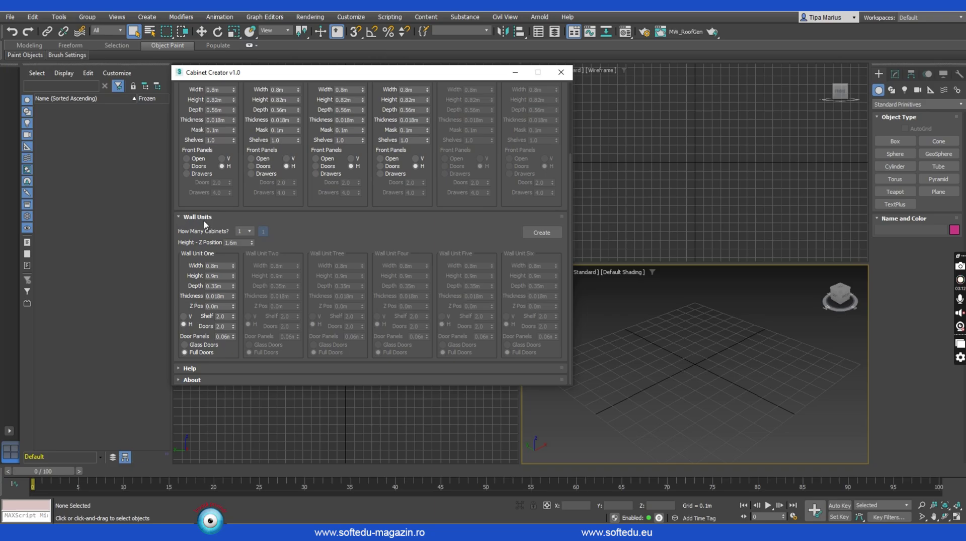
pyautogui.click(248, 231)
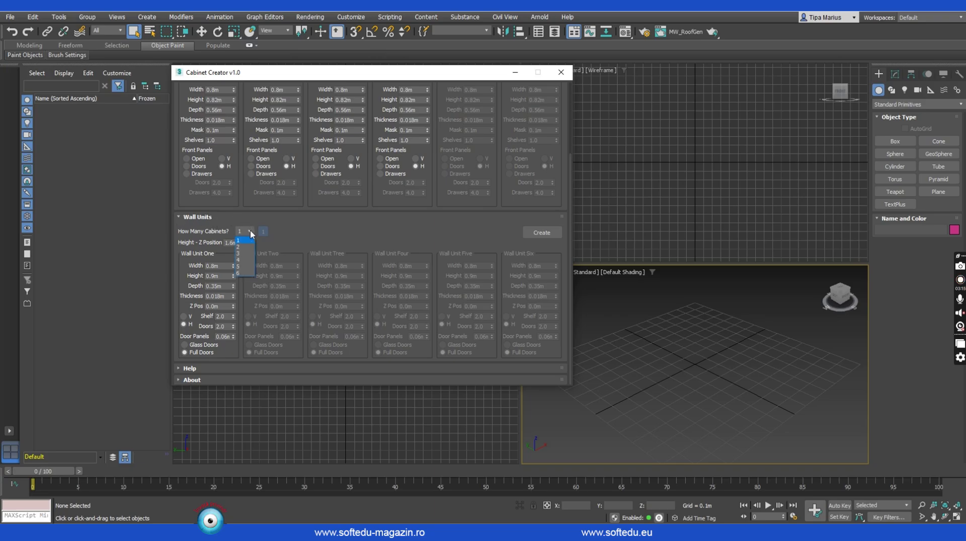
pyautogui.click(243, 260)
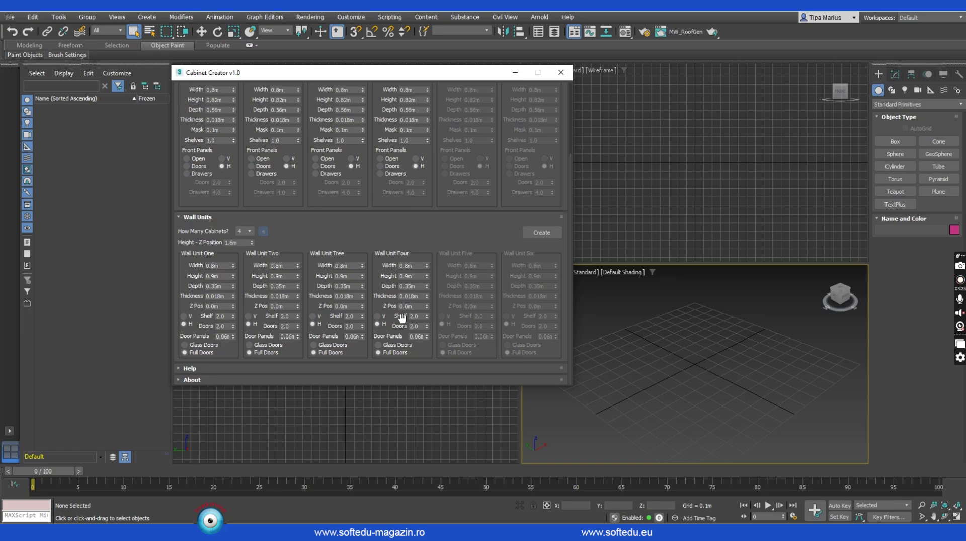
pyautogui.click(184, 345)
pyautogui.click(378, 344)
# Choose doors as front panels for floor units one and four, and drawers for floor units two and three.
pyautogui.moveTo(319, 224); pyautogui.dragTo(318, 297)
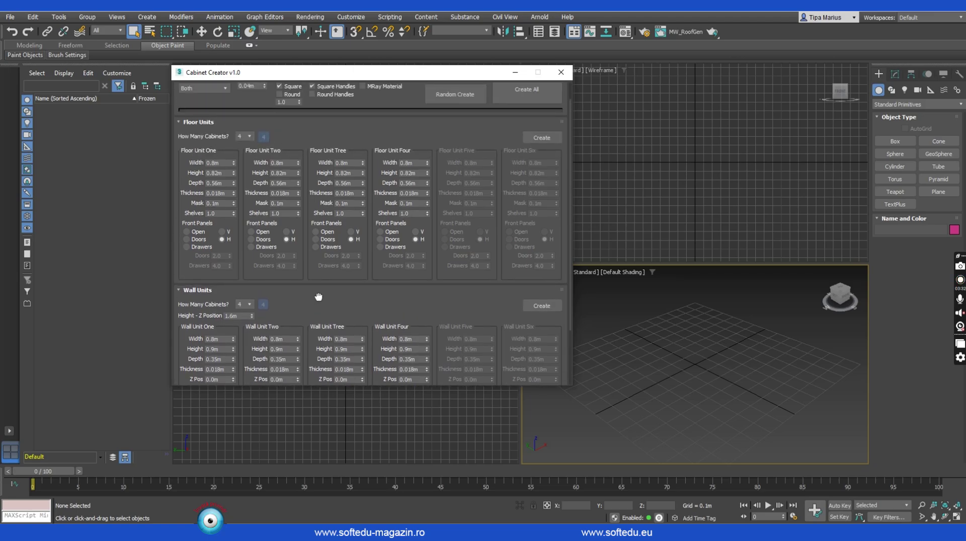
pyautogui.click(187, 240)
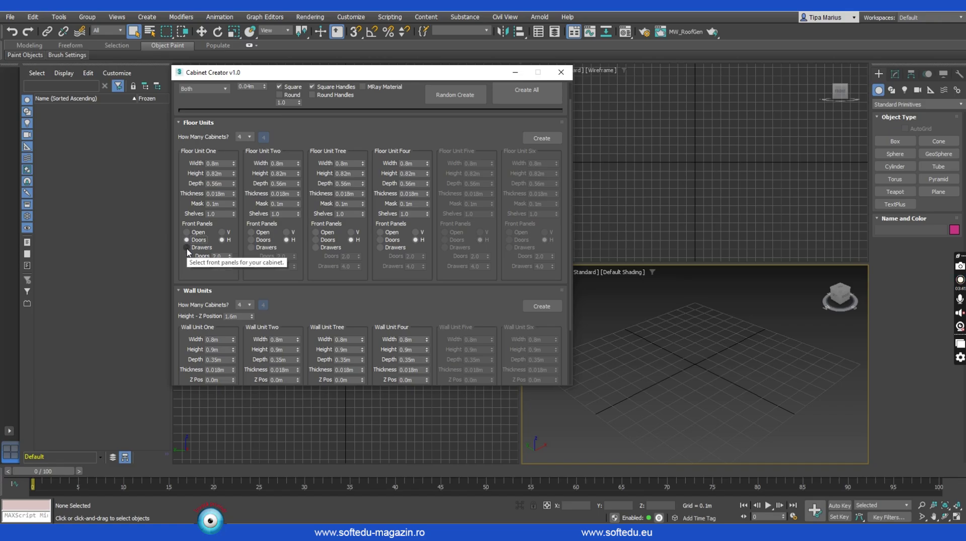
pyautogui.click(380, 240)
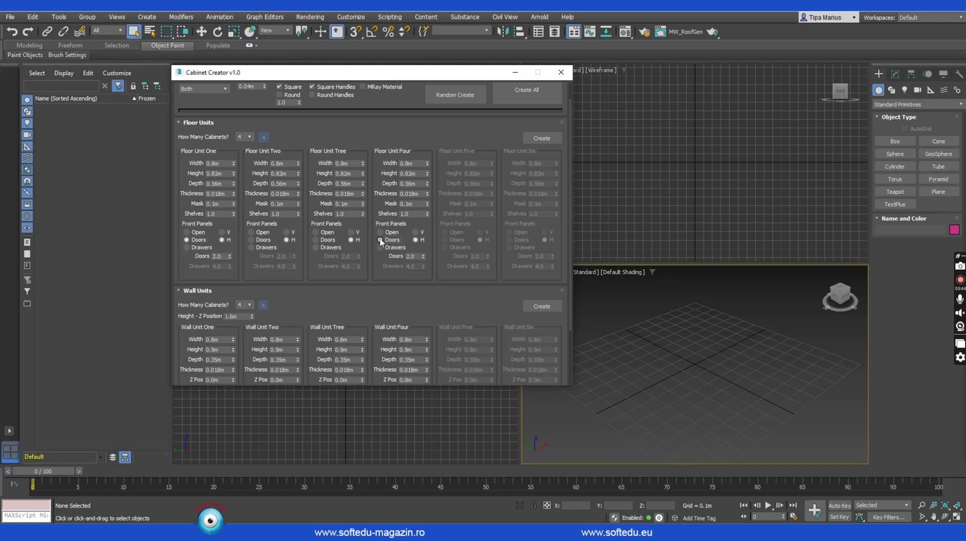
pyautogui.click(251, 247)
pyautogui.click(316, 247)
# Create all the configured floor and wall cabinets and enlarge the Perspective viewport.
pyautogui.click(523, 94)
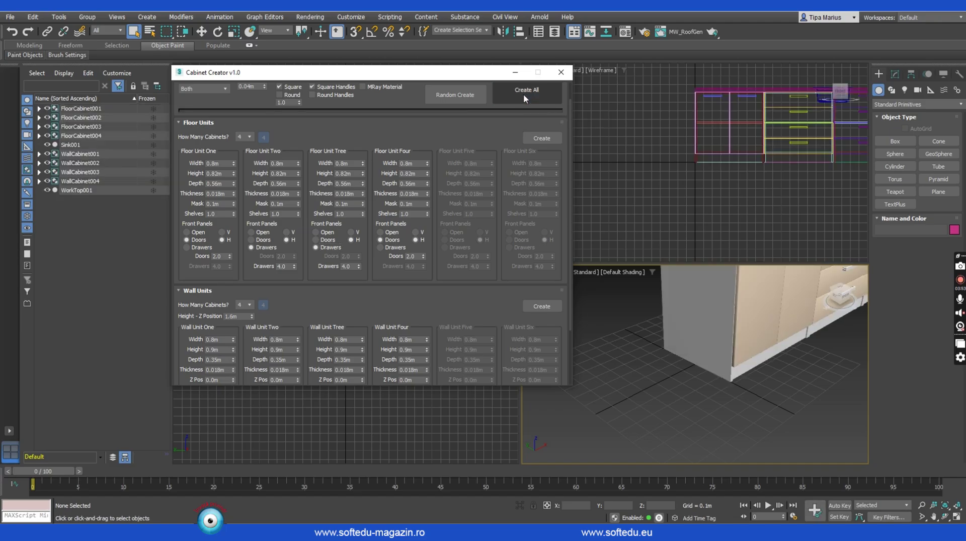
pyautogui.click(557, 76)
pyautogui.moveTo(522, 264); pyautogui.dragTo(209, 86)
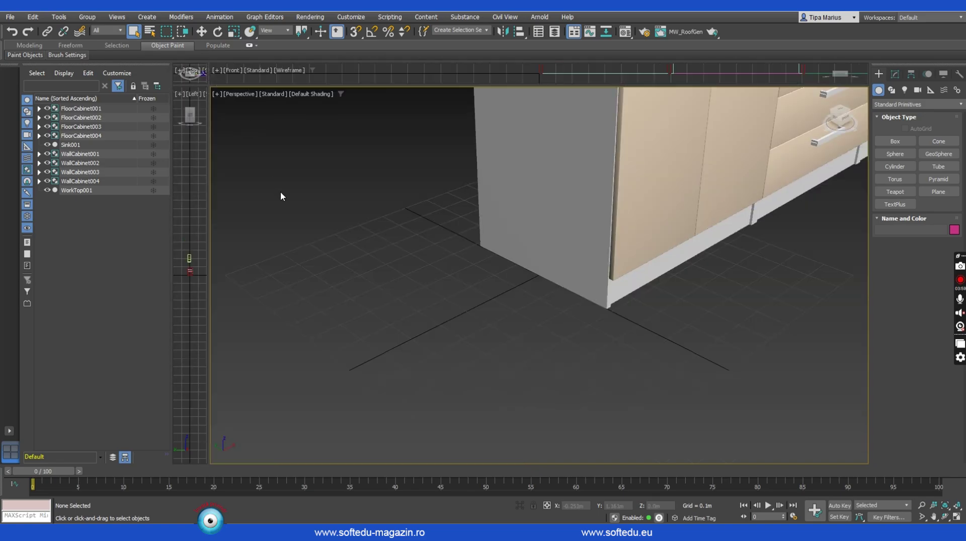
# Lower the two glass-door wall cabinets at the ends of the upper row by about 0.1 m each.
pyautogui.press('z')
pyautogui.keyDown('alt'); pyautogui.moveTo(322, 215); pyautogui.dragTo(405, 252, button='middle'); pyautogui.keyUp('alt')
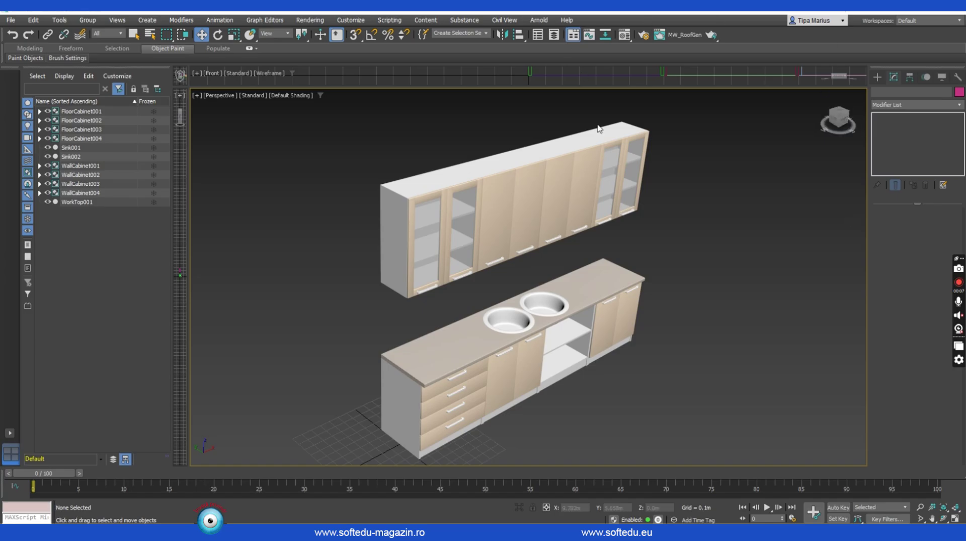
pyautogui.click(427, 194)
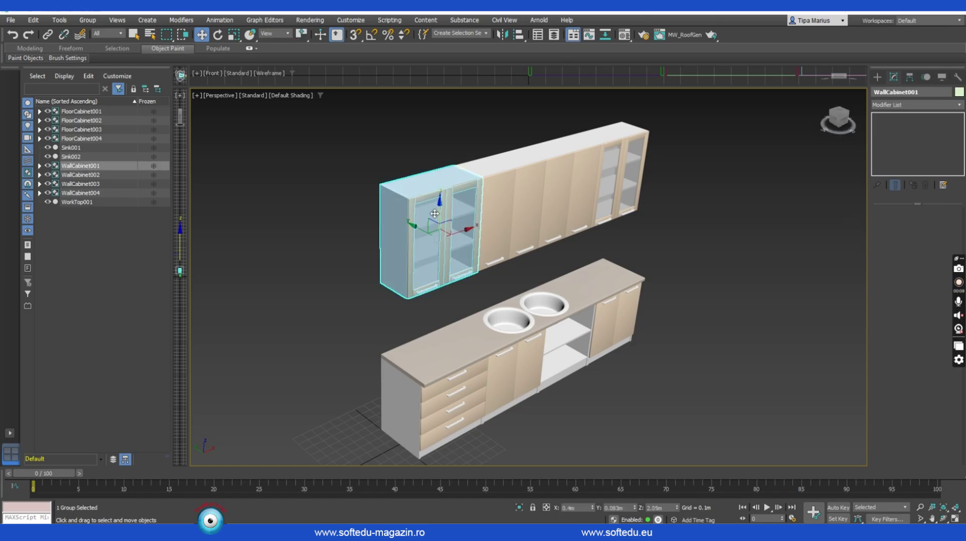
pyautogui.moveTo(438, 214); pyautogui.dragTo(439, 225)
pyautogui.click(621, 151)
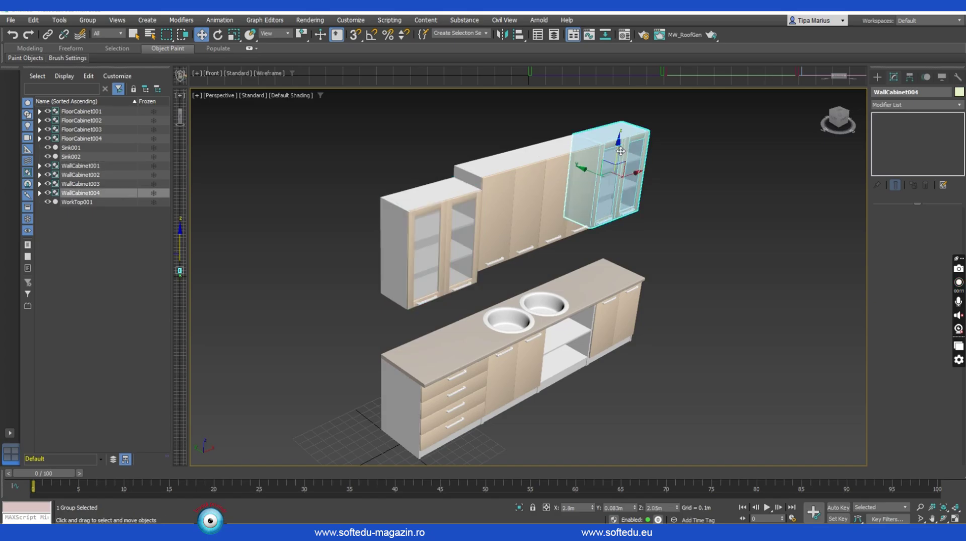
pyautogui.moveTo(620, 151); pyautogui.dragTo(620, 160)
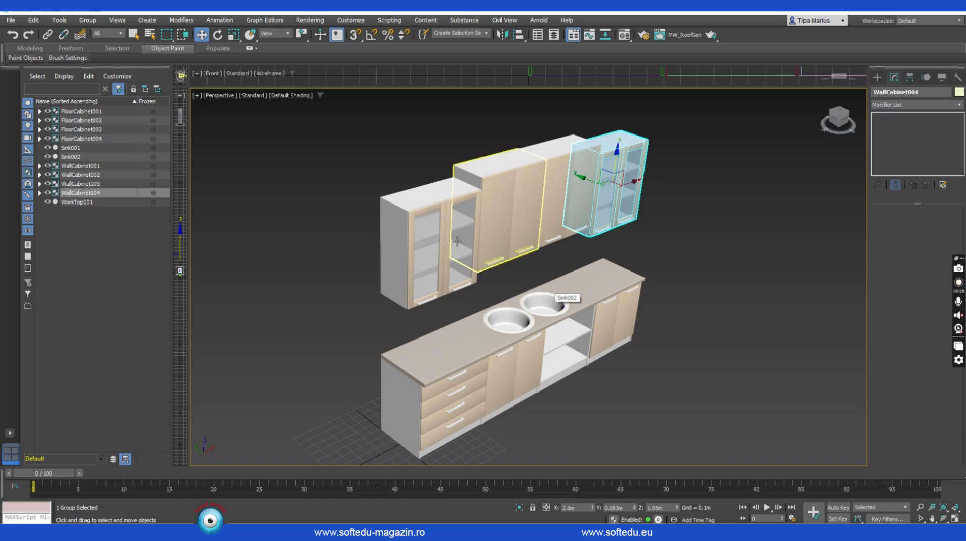
# Convert the glass-door wall cabinet above the drawer unit to editable geometry.
pyautogui.click(433, 202)
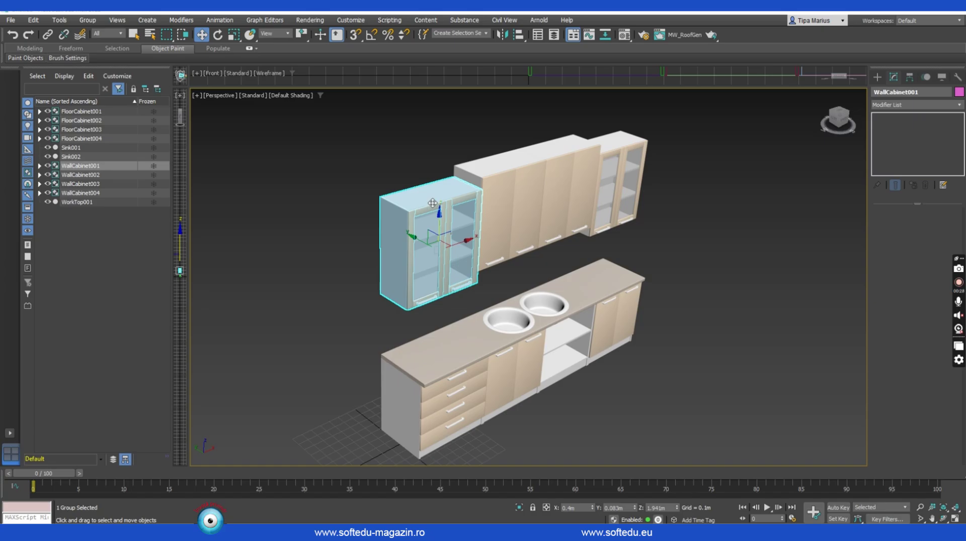
pyautogui.rightClick(433, 204)
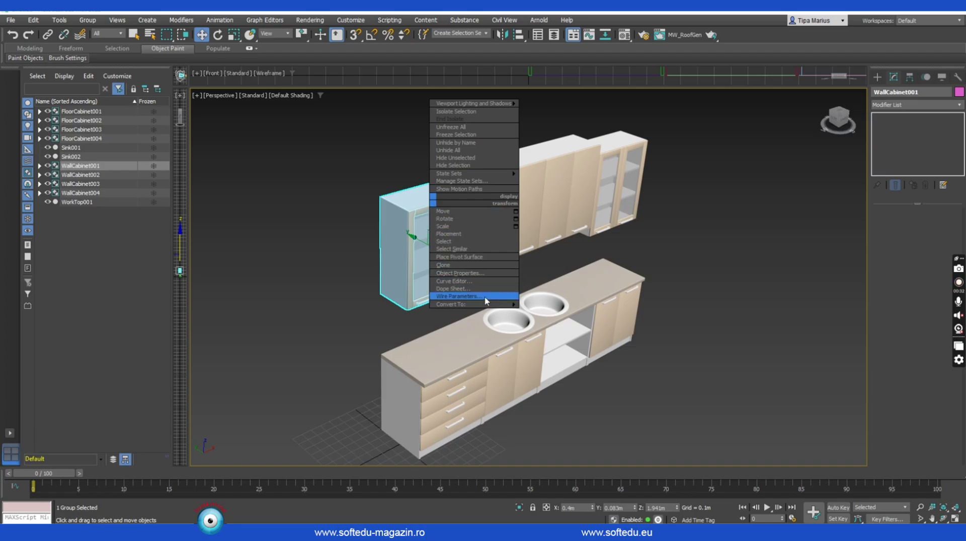
pyautogui.moveTo(490, 304)
pyautogui.click(535, 312)
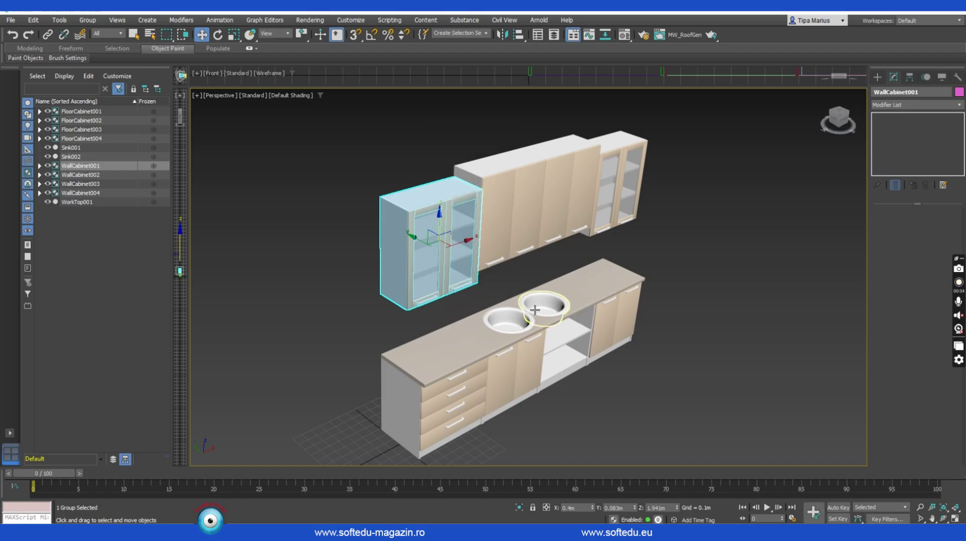